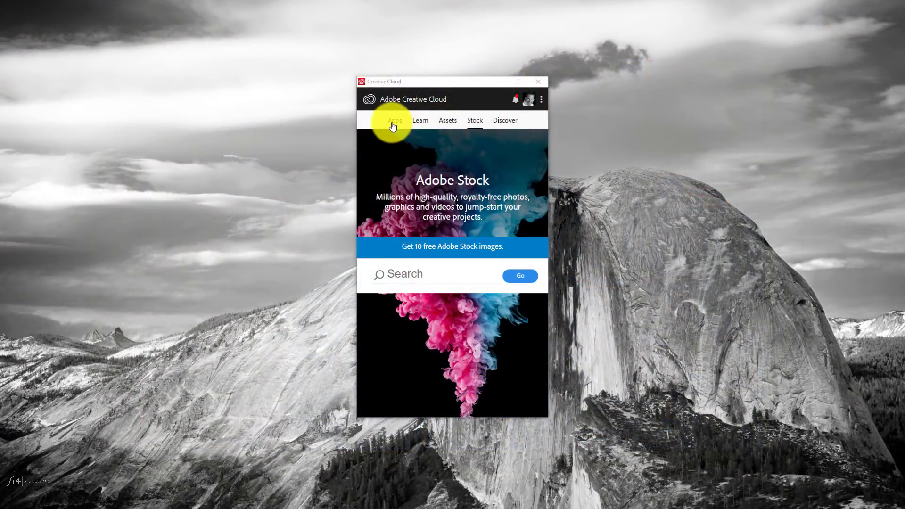
Show the Apps list, expand the Photoshop and Lightroom CC entries, and scroll to Camera Raw CC
{"action": "left_click", "coordinate": [392, 123]}
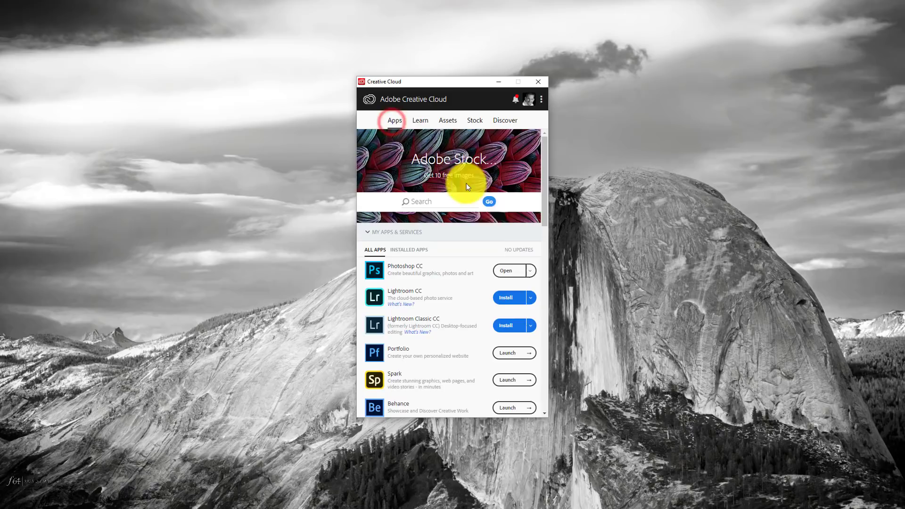
{"action": "left_click", "coordinate": [530, 270]}
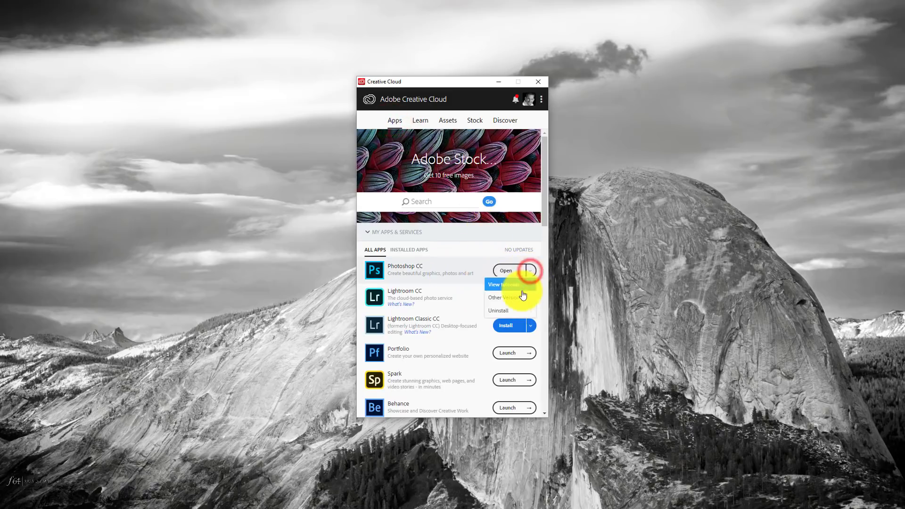
{"action": "left_click", "coordinate": [530, 268]}
{"action": "scroll", "coordinate": [522, 283], "scroll_direction": "down", "scroll_amount": 2}
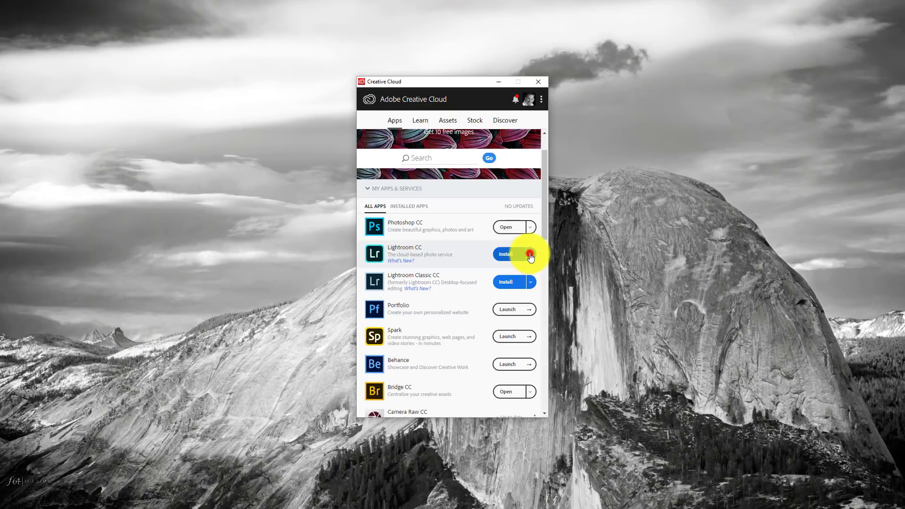
{"action": "left_click", "coordinate": [530, 253]}
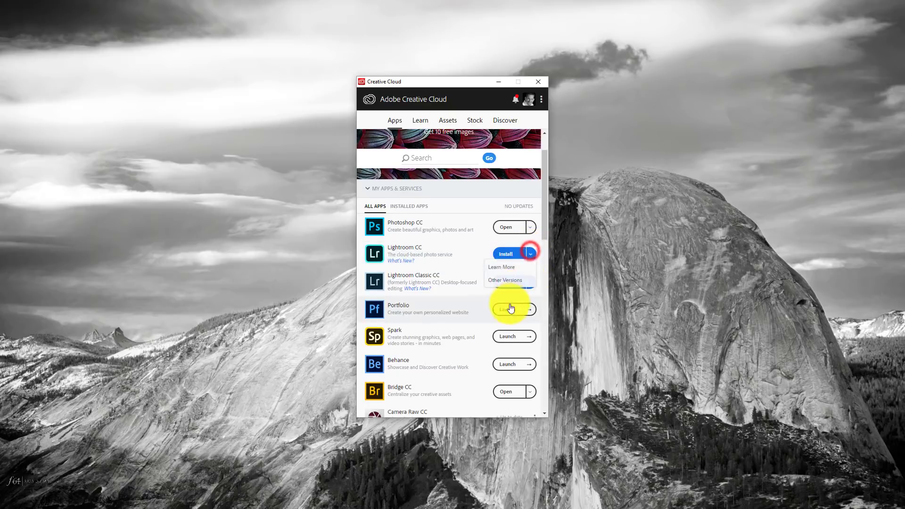
{"action": "scroll", "coordinate": [505, 330], "scroll_direction": "down", "scroll_amount": 2}
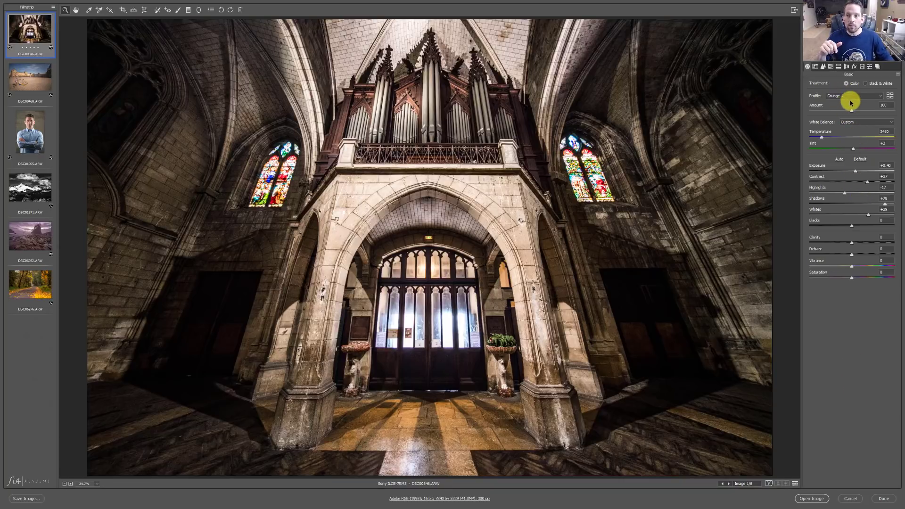
{"action": "left_click_drag", "start_coordinate": [850, 111], "coordinate": [800, 111]}
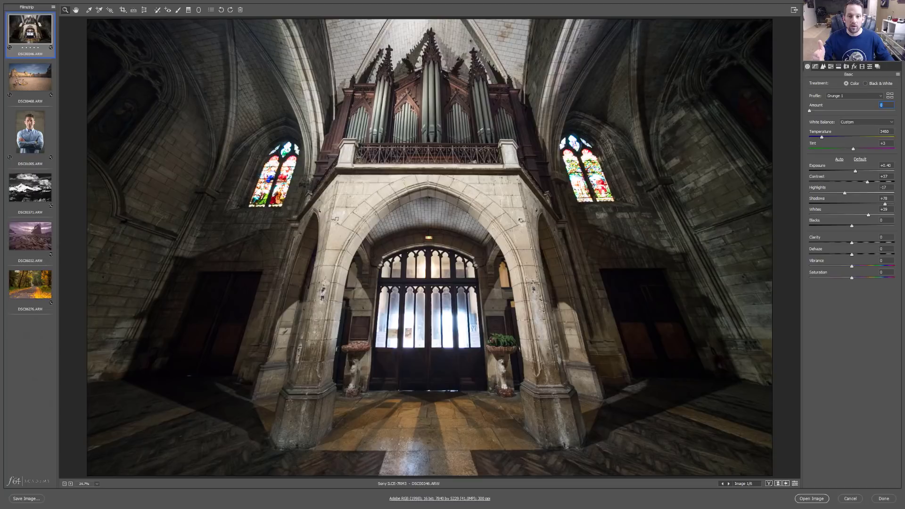
{"action": "type", "text": "00"}
{"action": "key", "text": "Return"}
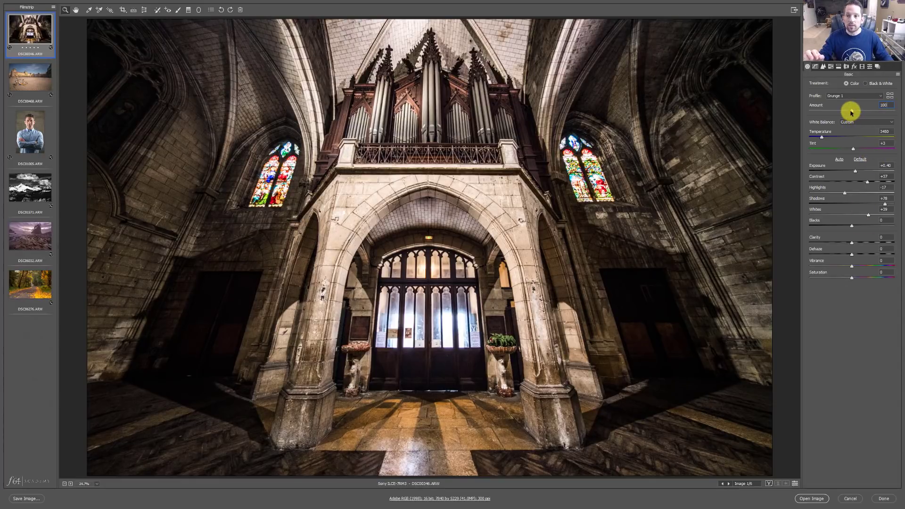
{"action": "left_click_drag", "start_coordinate": [850, 112], "coordinate": [798, 112]}
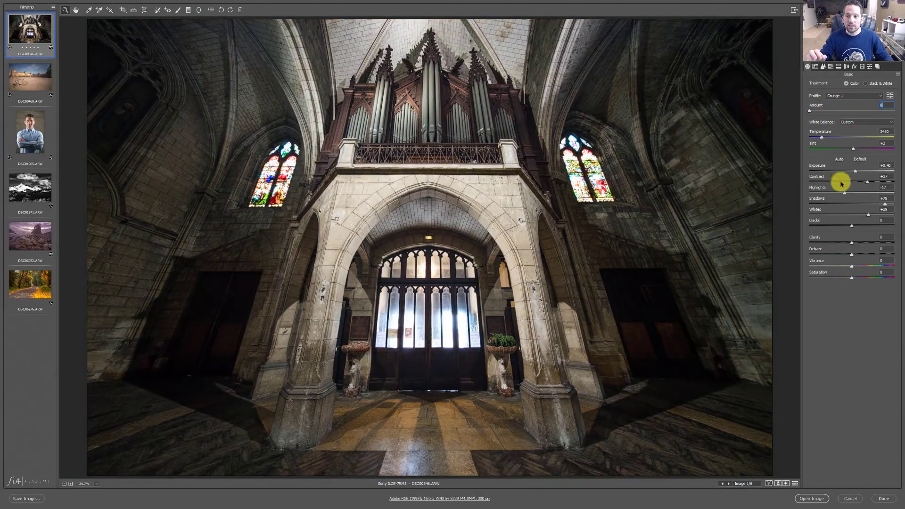
{"action": "mouse_move", "coordinate": [843, 193]}
{"action": "left_mouse_down"}
{"action": "mouse_move", "coordinate": [811, 193]}
{"action": "mouse_move", "coordinate": [844, 193]}
{"action": "left_mouse_up"}
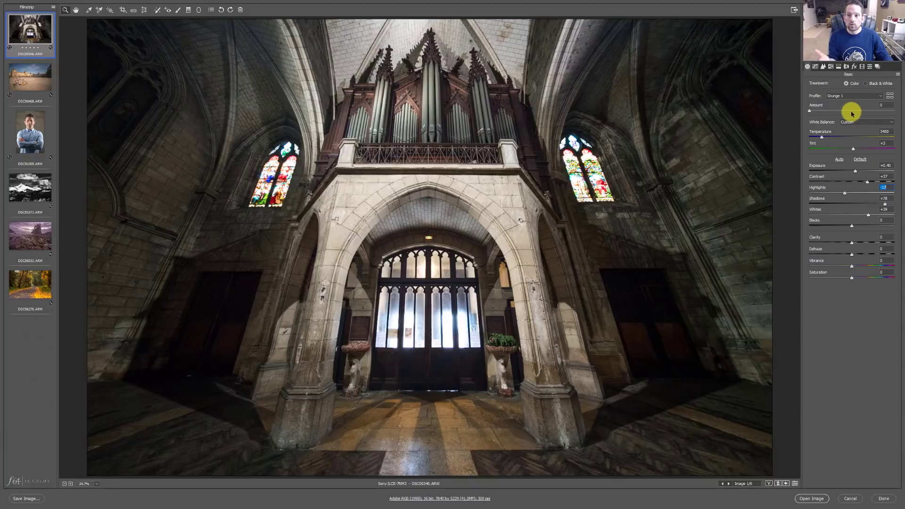
{"action": "left_click", "coordinate": [874, 110]}
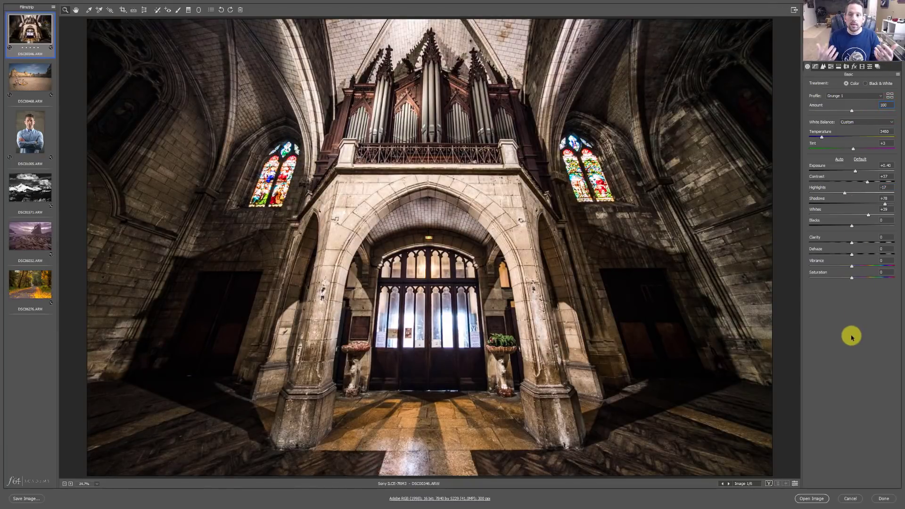
{"action": "left_click", "coordinate": [858, 160]}
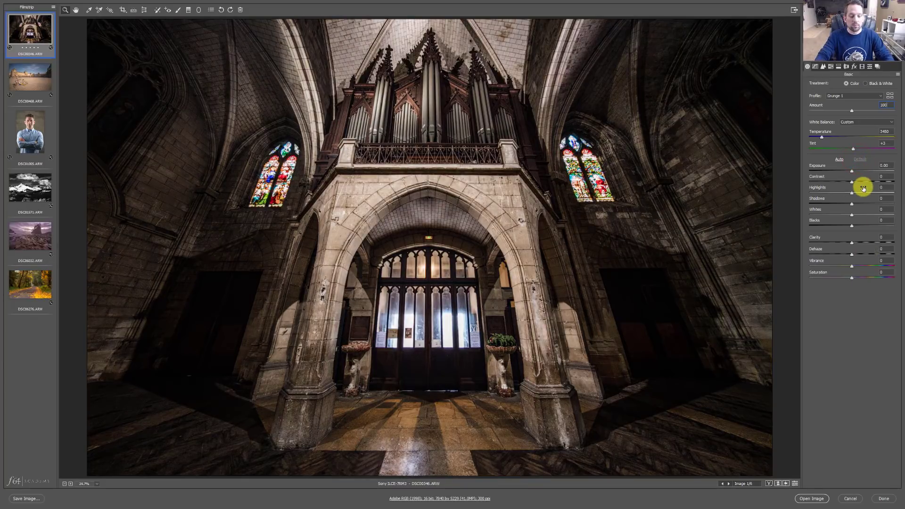
{"action": "key", "text": "ctrl+z"}
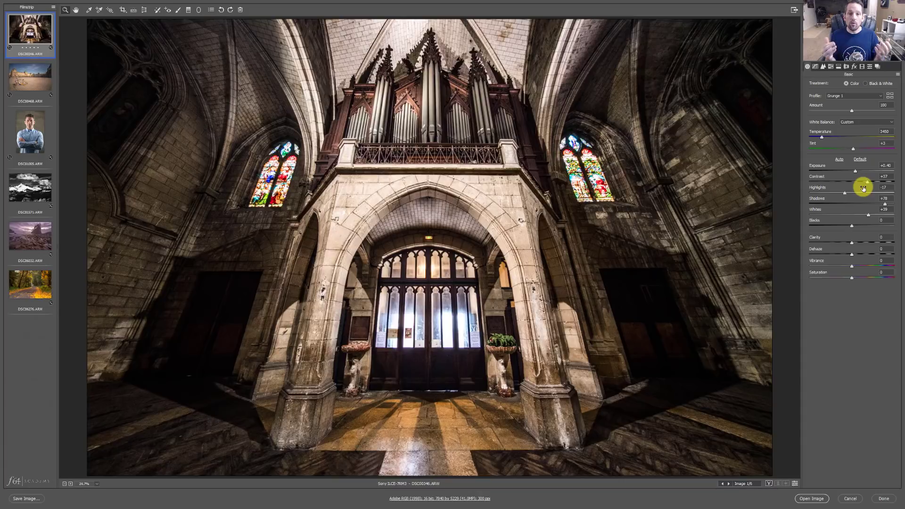
Give the cathedral photo the Adobe Standard profile, then open the Louvre bicycle photo
{"action": "left_click", "coordinate": [879, 95]}
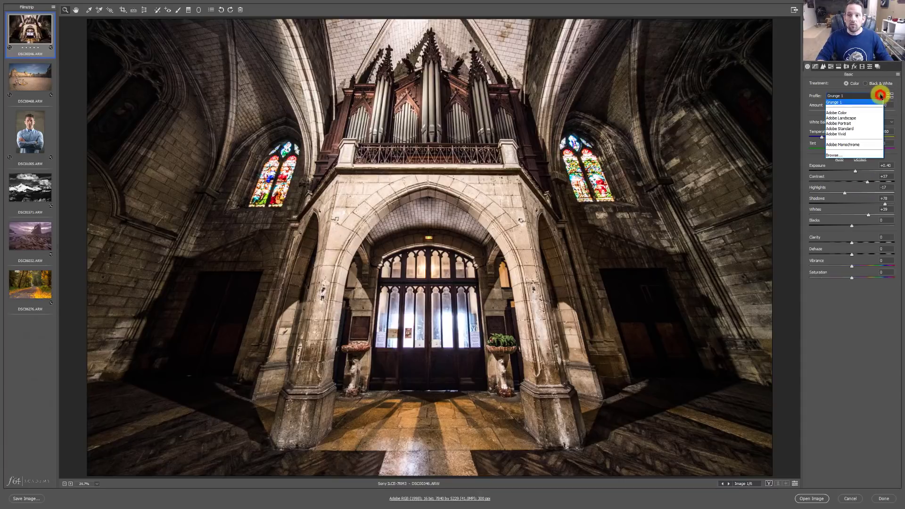
{"action": "left_click", "coordinate": [851, 129]}
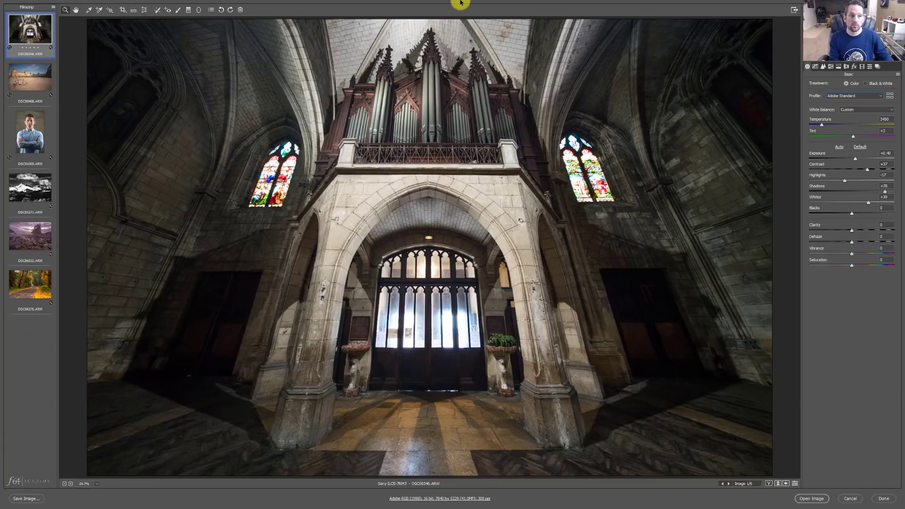
{"action": "left_click", "coordinate": [41, 88]}
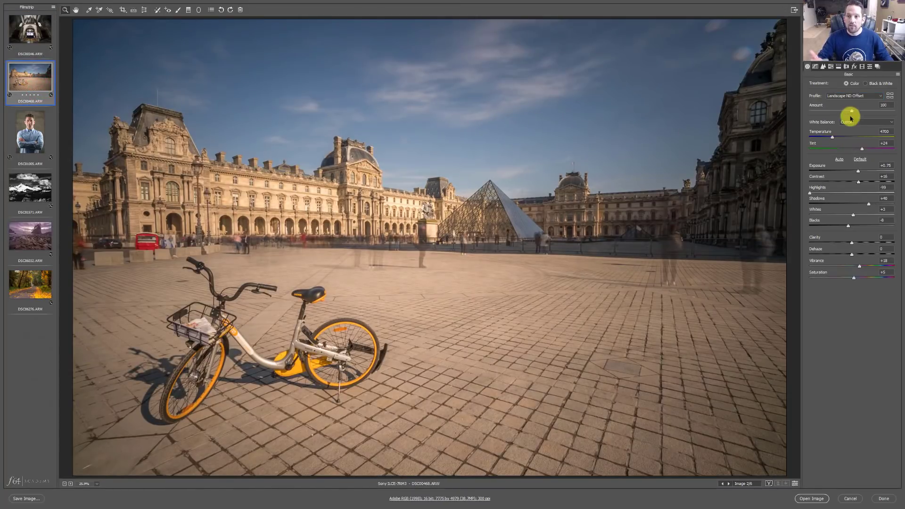
Compare the Louvre photo with defaults and with Landscape ND Offset at 0, restore 100, then open the portrait
{"action": "left_click", "coordinate": [795, 484]}
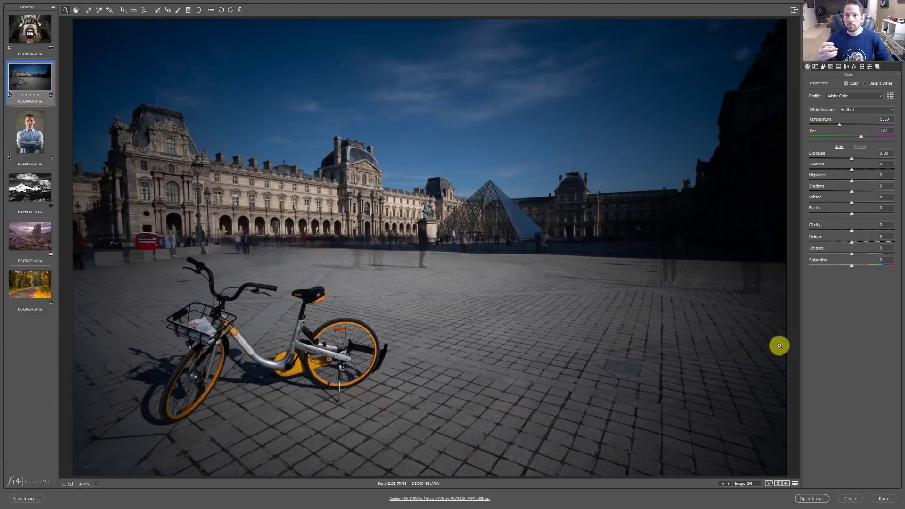
{"action": "left_click", "coordinate": [796, 484]}
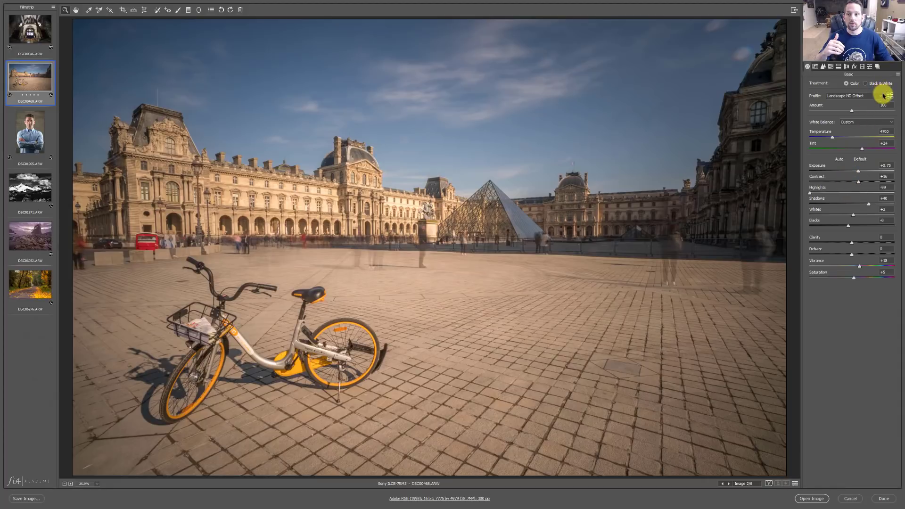
{"action": "left_click", "coordinate": [851, 112]}
{"action": "left_click_drag", "start_coordinate": [851, 111], "coordinate": [806, 110]}
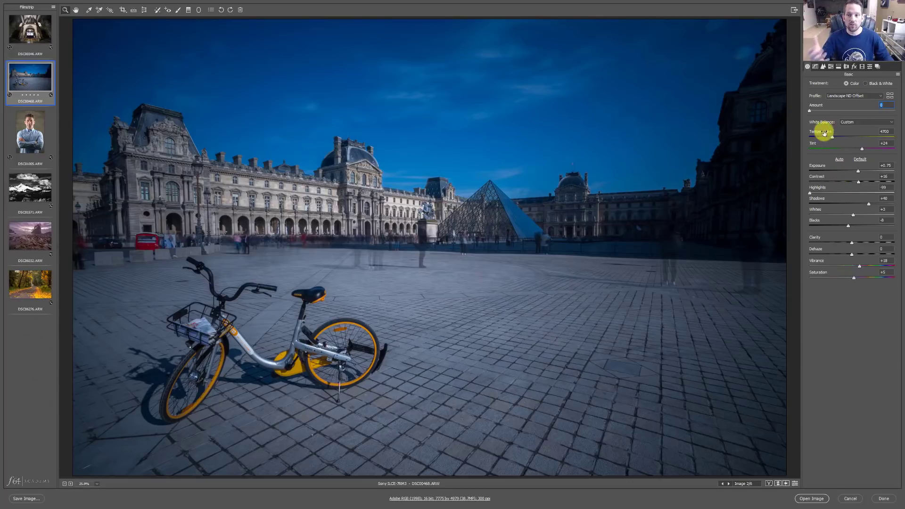
{"action": "double_click", "coordinate": [877, 109]}
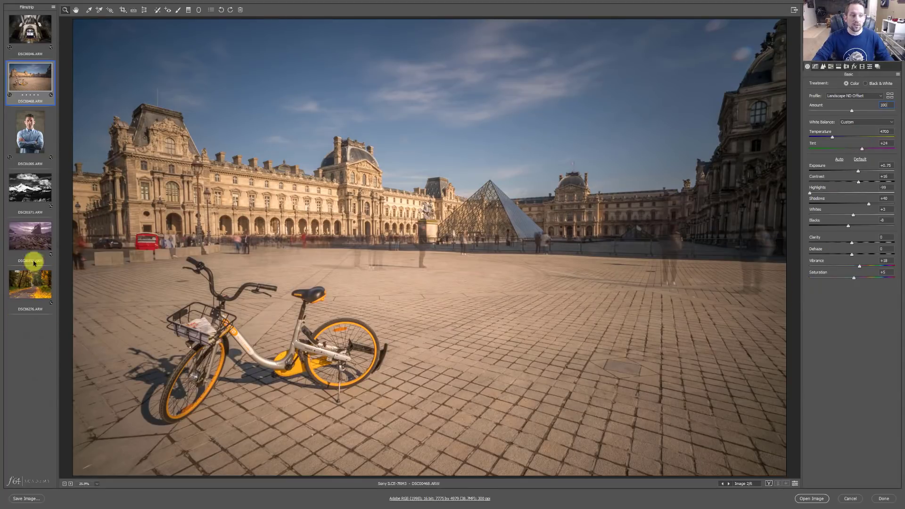
{"action": "left_click", "coordinate": [34, 137]}
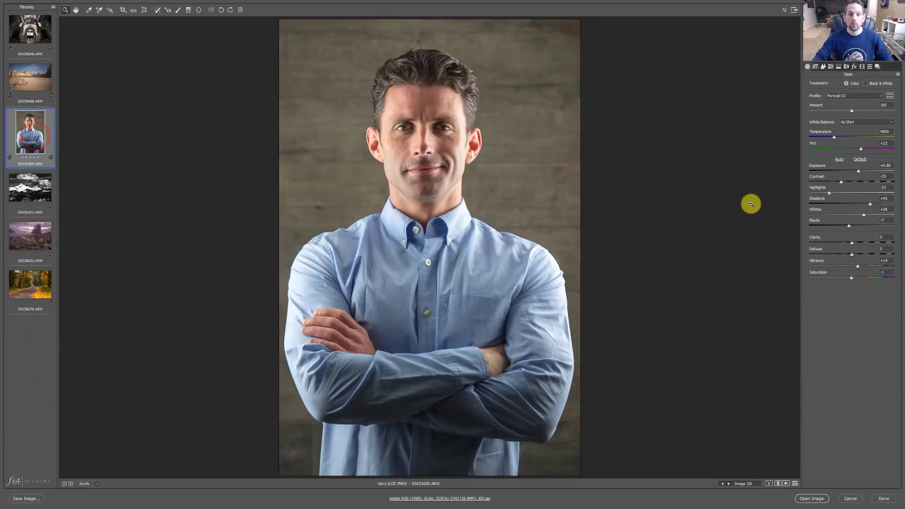
{"action": "left_click", "coordinate": [851, 111]}
{"action": "left_click_drag", "start_coordinate": [851, 111], "coordinate": [790, 109]}
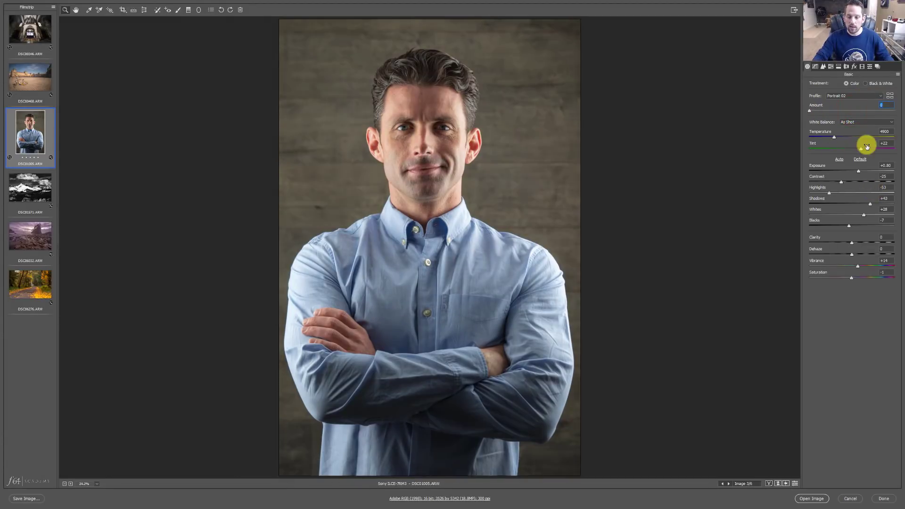
{"action": "key", "text": "ctrl+z"}
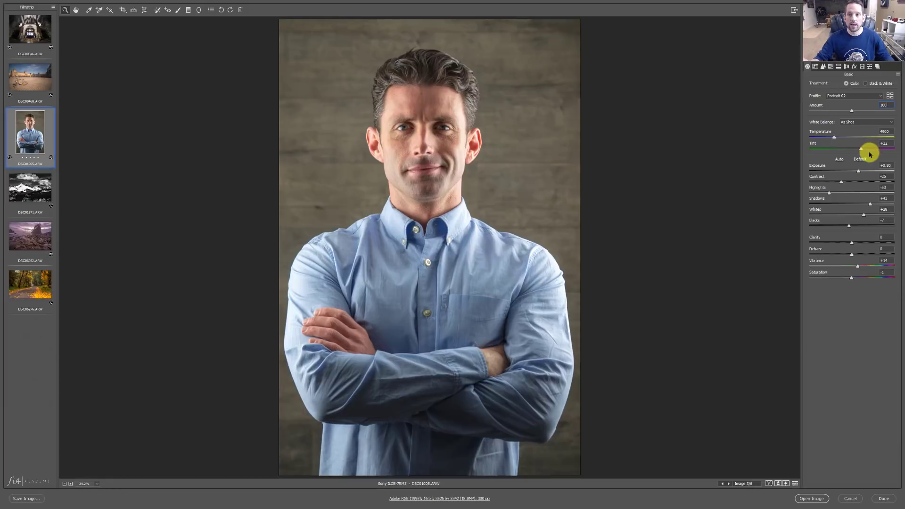
{"action": "left_click", "coordinate": [850, 97]}
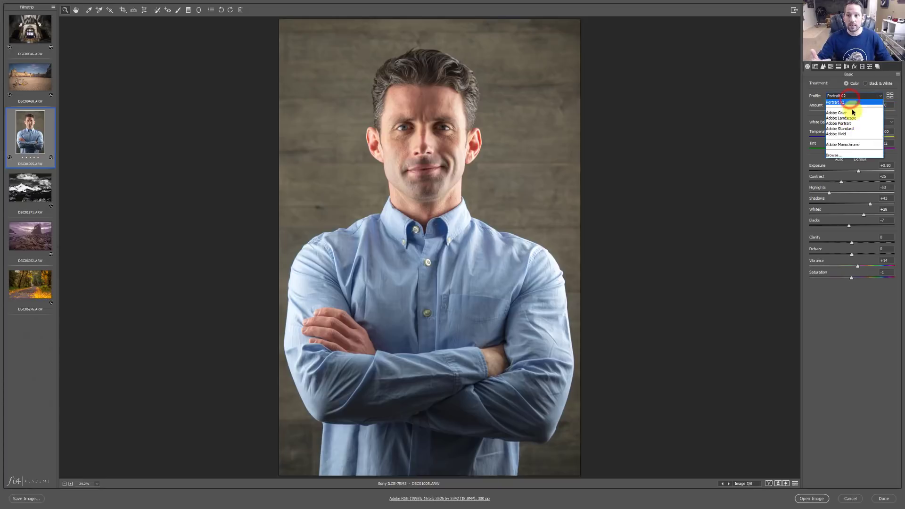
{"action": "left_click", "coordinate": [850, 123]}
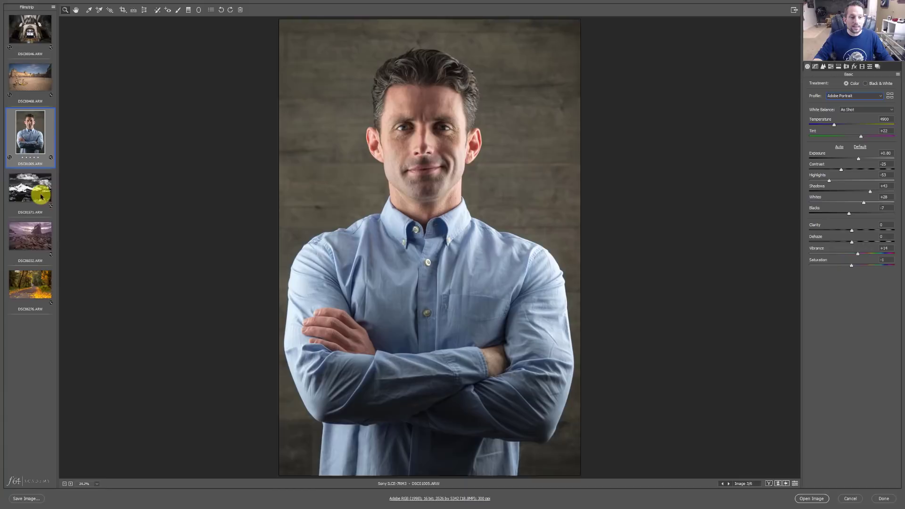
Open DSC01571 and compare it with default settings before restoring its edit
{"action": "left_click", "coordinate": [41, 197]}
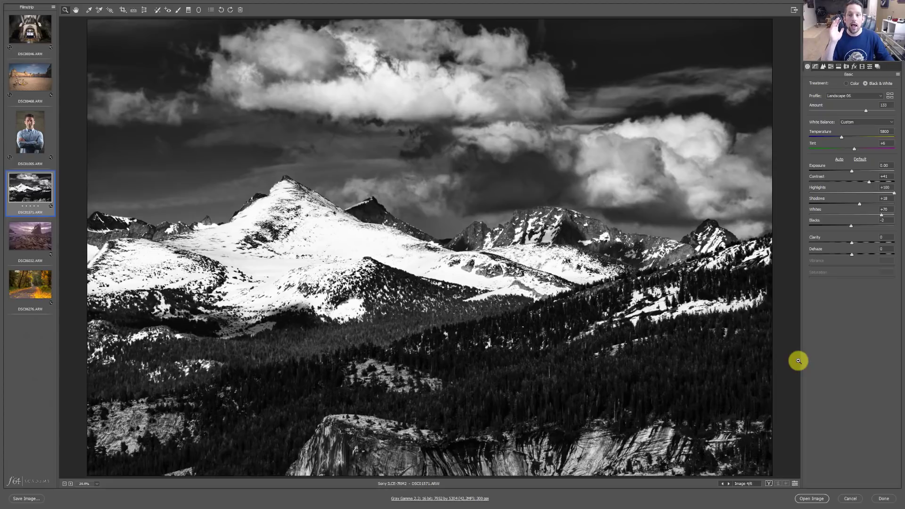
{"action": "left_click", "coordinate": [786, 482]}
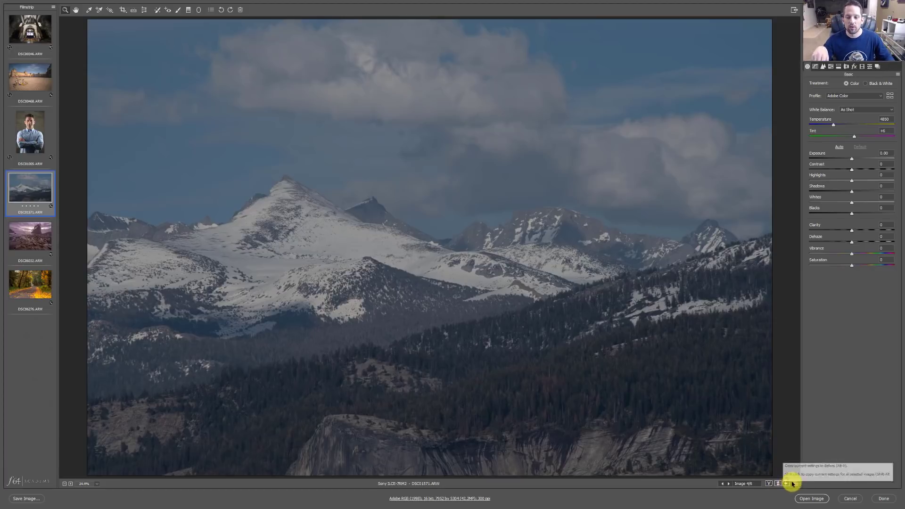
{"action": "left_click", "coordinate": [795, 483]}
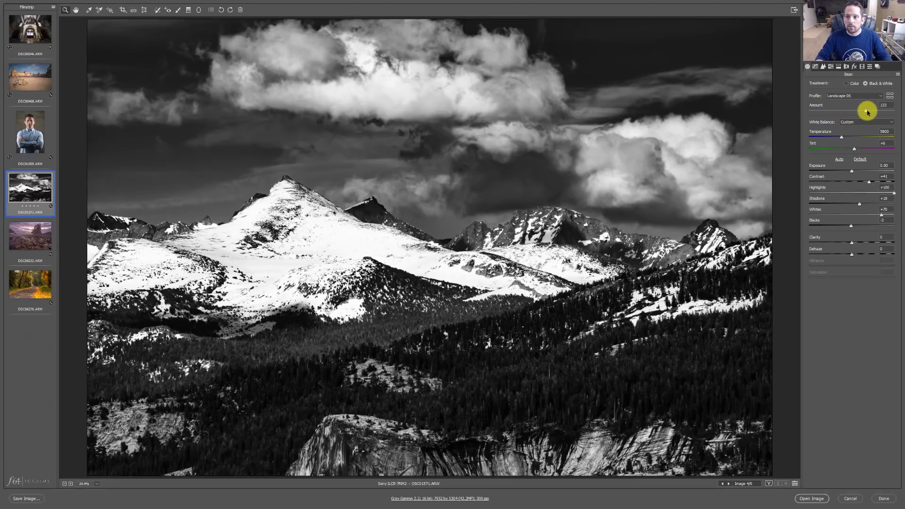
Drop the Landscape 05 profile amount to 0, then enter 133 as the amount
{"action": "left_click_drag", "start_coordinate": [866, 112], "coordinate": [794, 113]}
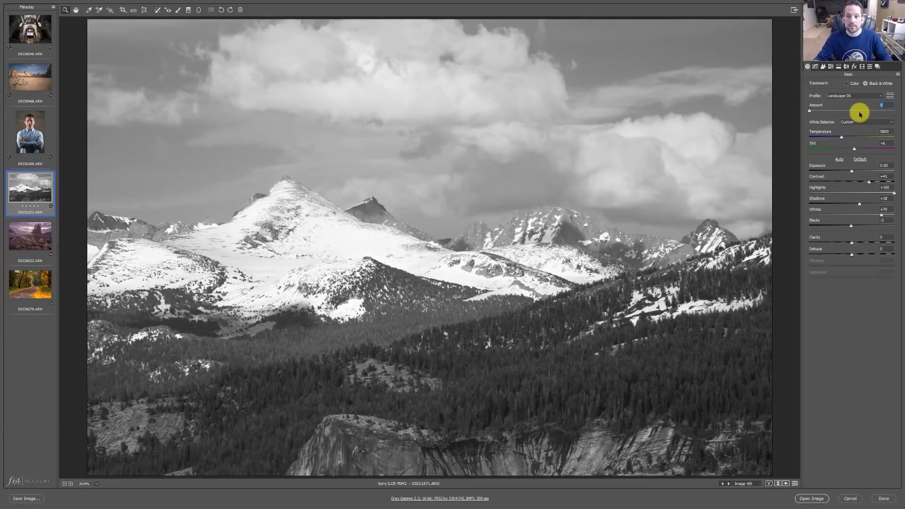
{"action": "type", "text": "33"}
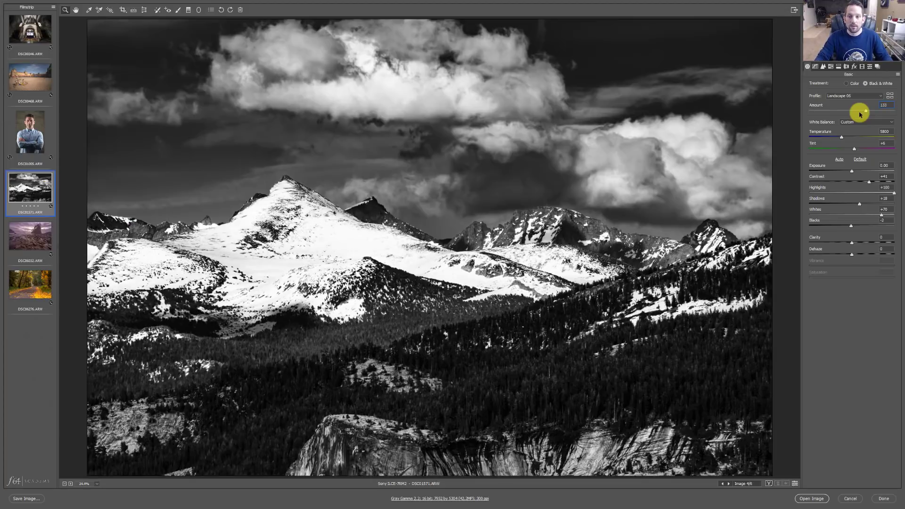
{"action": "key", "text": "Return"}
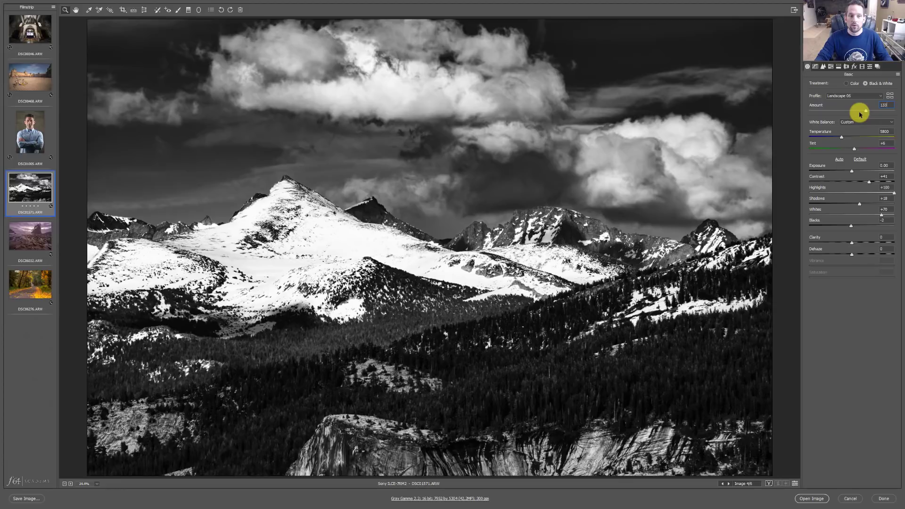
Open the purple seascape DSC06032 and compare it against its default settings
{"action": "left_click", "coordinate": [16, 228]}
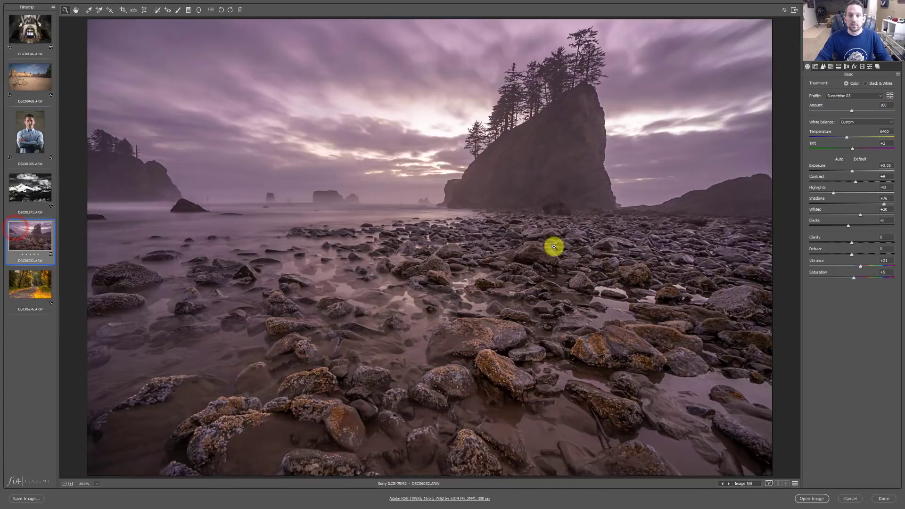
{"action": "left_click", "coordinate": [793, 484]}
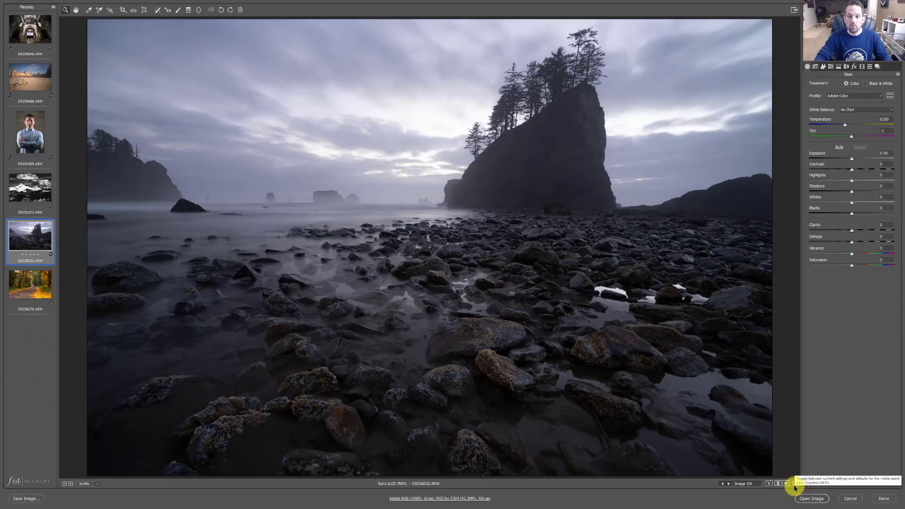
{"action": "left_click", "coordinate": [794, 484]}
Fade the seascape's profile amount to 0 for comparison, then set it back to 100
{"action": "left_click", "coordinate": [868, 96]}
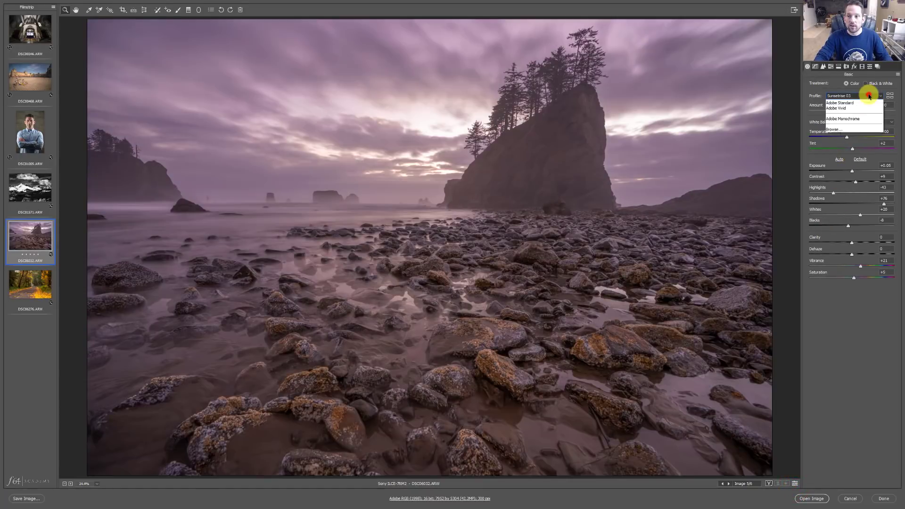
{"action": "left_click", "coordinate": [868, 95]}
{"action": "left_click_drag", "start_coordinate": [851, 109], "coordinate": [799, 113]}
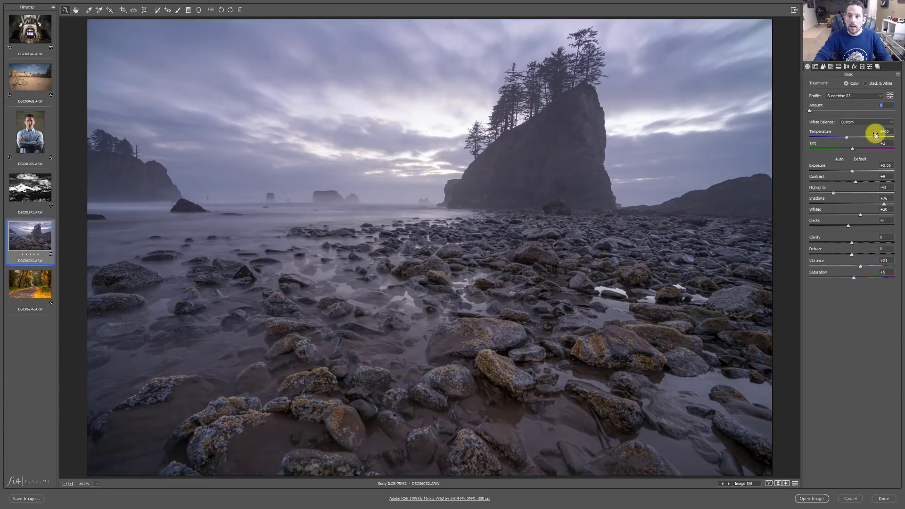
{"action": "type", "text": "100"}
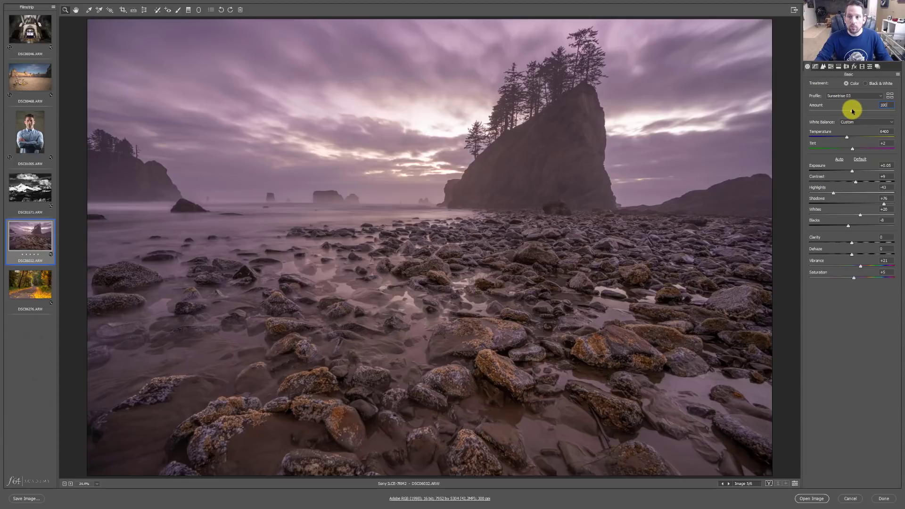
{"action": "left_click_drag", "start_coordinate": [852, 111], "coordinate": [779, 112]}
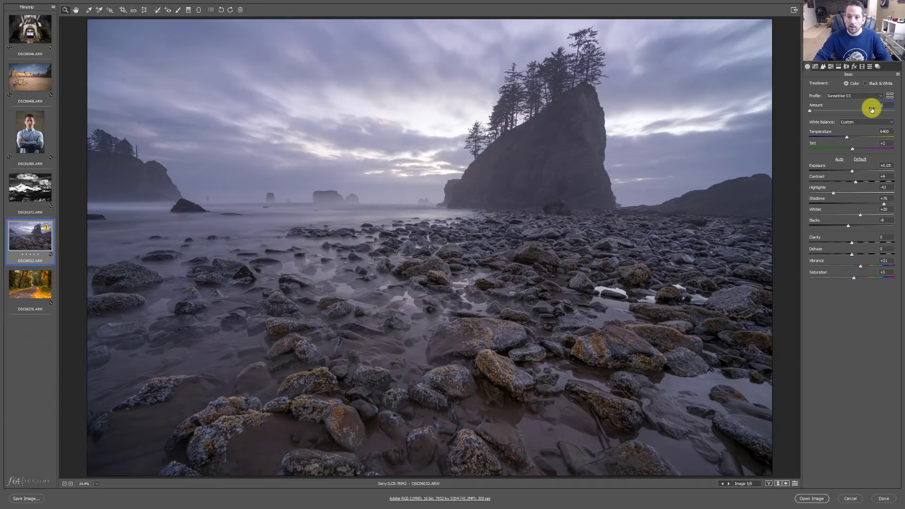
{"action": "type", "text": "100"}
{"action": "key", "text": "Return"}
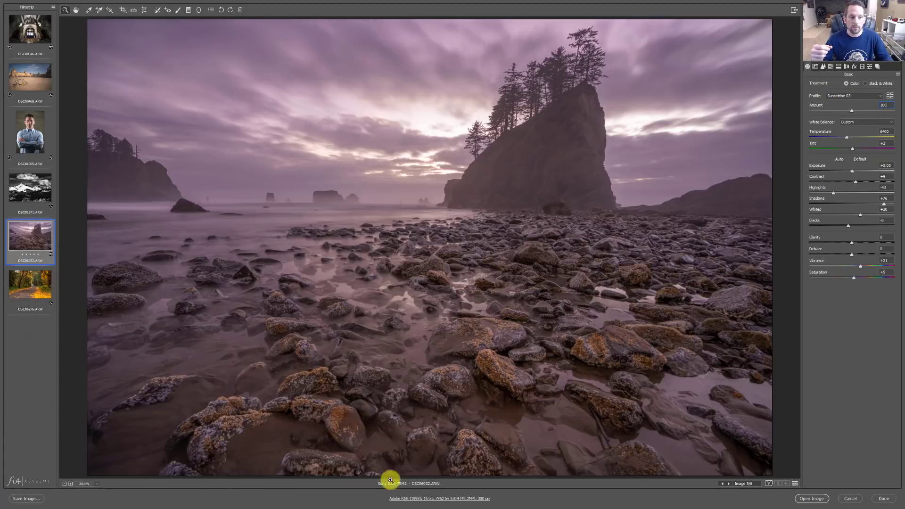
Open DSC06276, compare Foliage 03 at amount 0 and 100, and lower Saturation to -23
{"action": "left_click", "coordinate": [37, 281]}
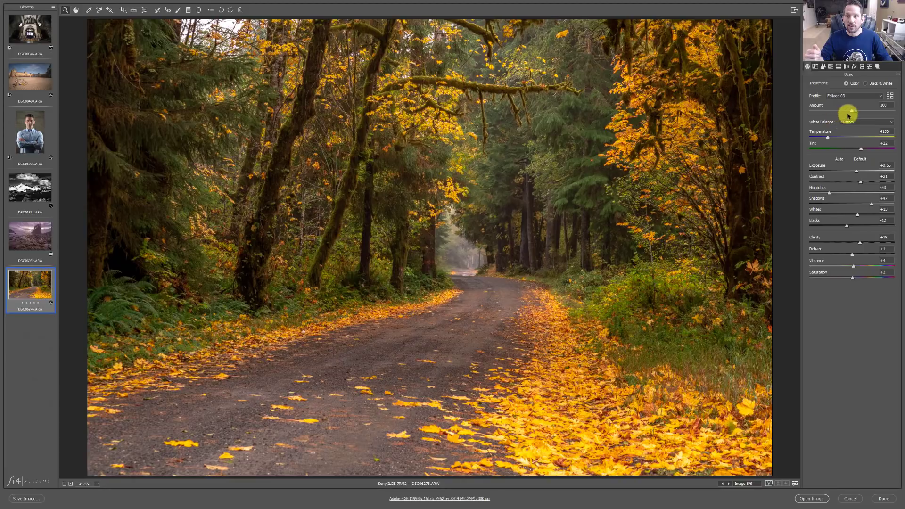
{"action": "left_click_drag", "start_coordinate": [851, 113], "coordinate": [795, 110]}
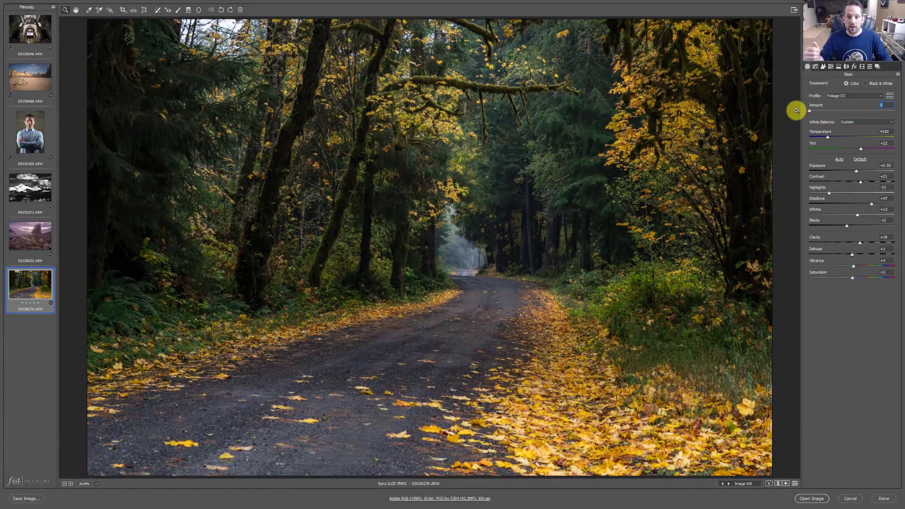
{"action": "type", "text": "1"}
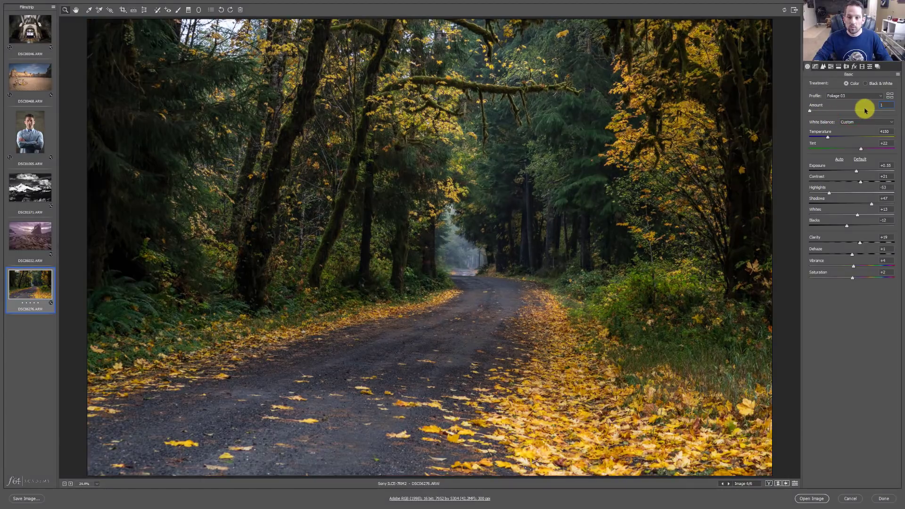
{"action": "type", "text": "00"}
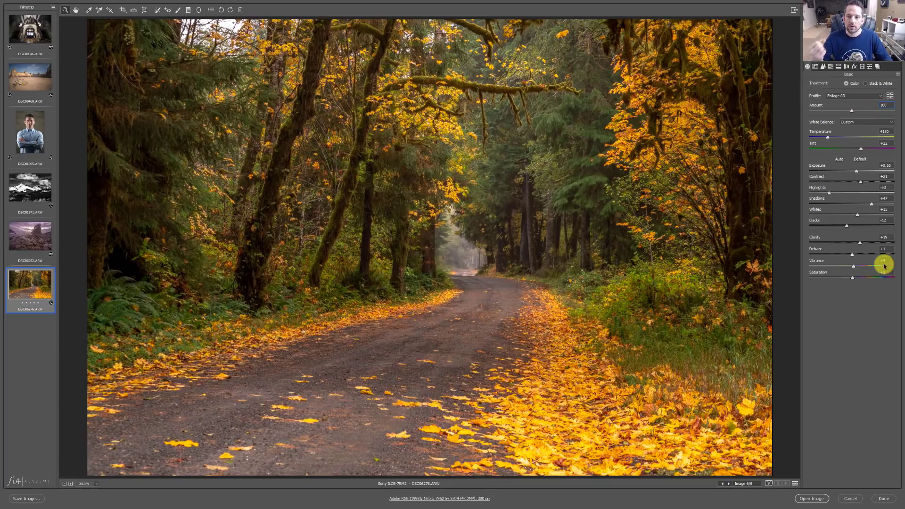
{"action": "left_click_drag", "start_coordinate": [848, 277], "coordinate": [848, 279]}
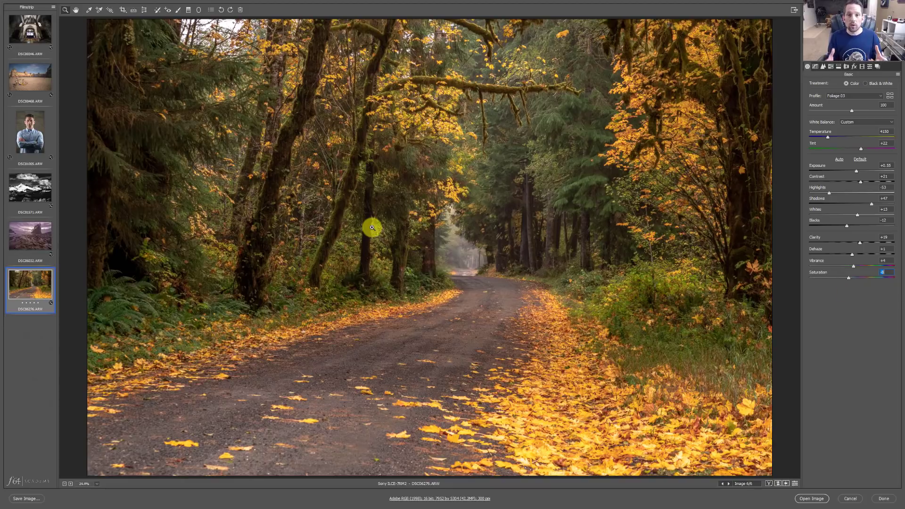
View the cathedral, Louvre, portrait, mountain and purple seascape photos in turn
{"action": "left_click", "coordinate": [23, 23]}
{"action": "left_click", "coordinate": [33, 79]}
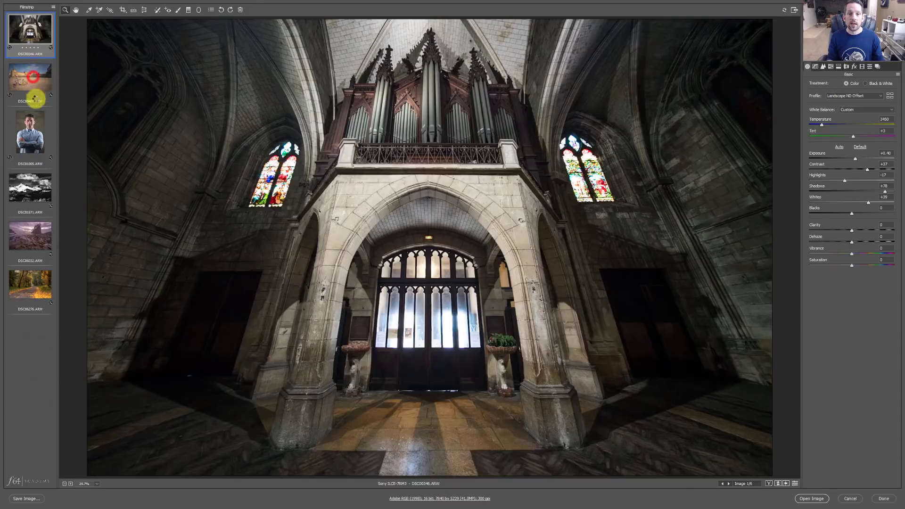
{"action": "left_click", "coordinate": [33, 135]}
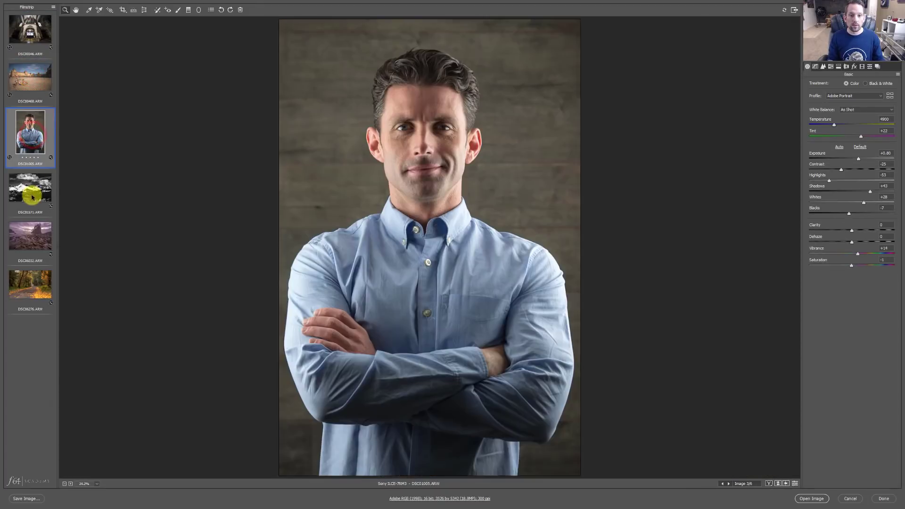
{"action": "left_click", "coordinate": [32, 193]}
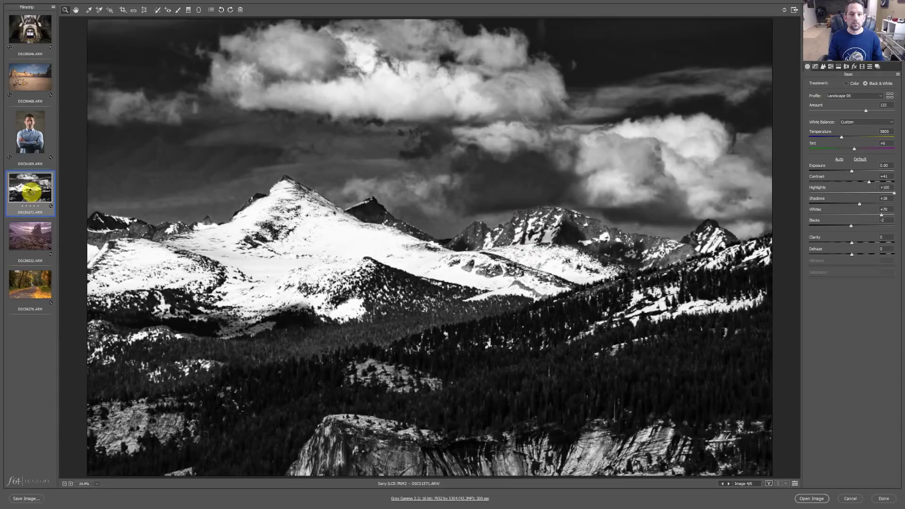
{"action": "left_click", "coordinate": [38, 229]}
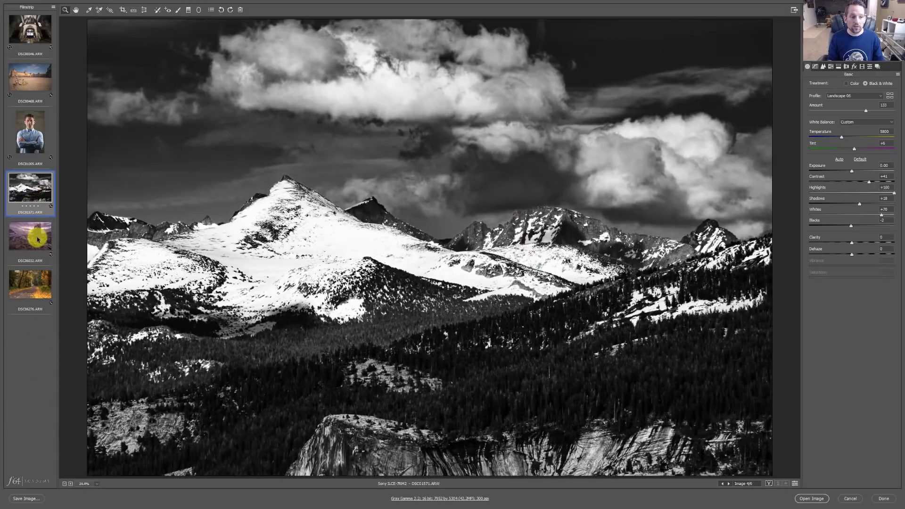
Select DSC06276 in the filmstrip to show the autumn forest road photo again
{"action": "left_click", "coordinate": [45, 279]}
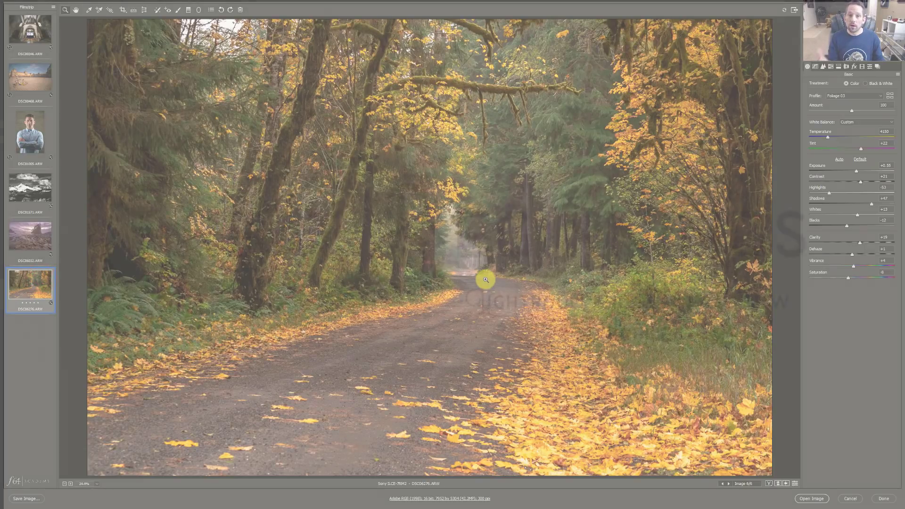